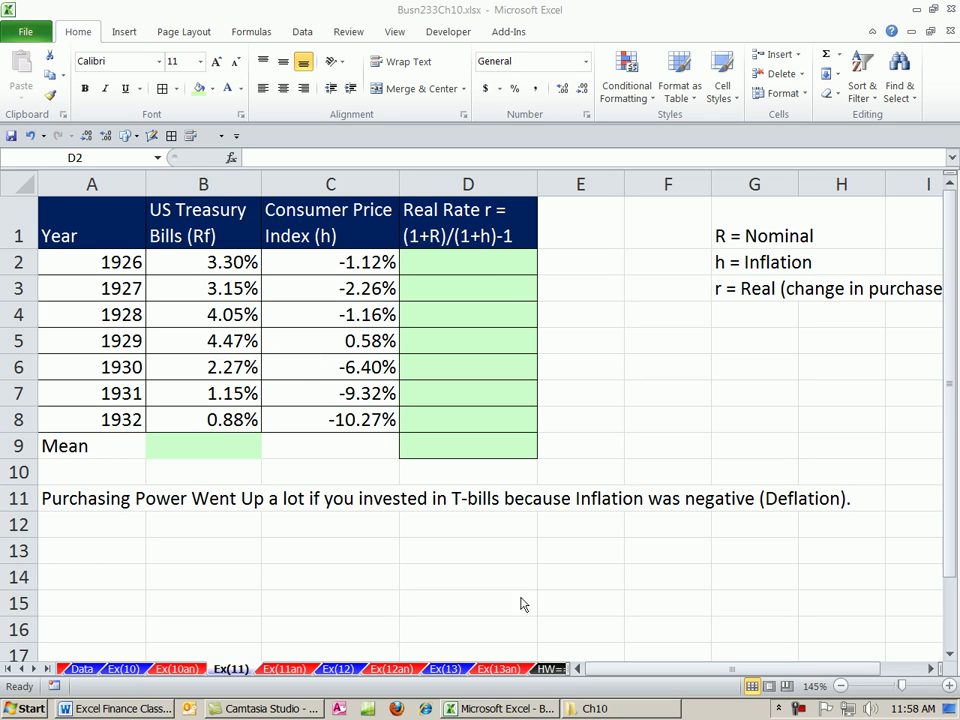
Step: Select the 1926–1932 T-bill rates in B2:B8 to check their totals
left_click(480, 11)
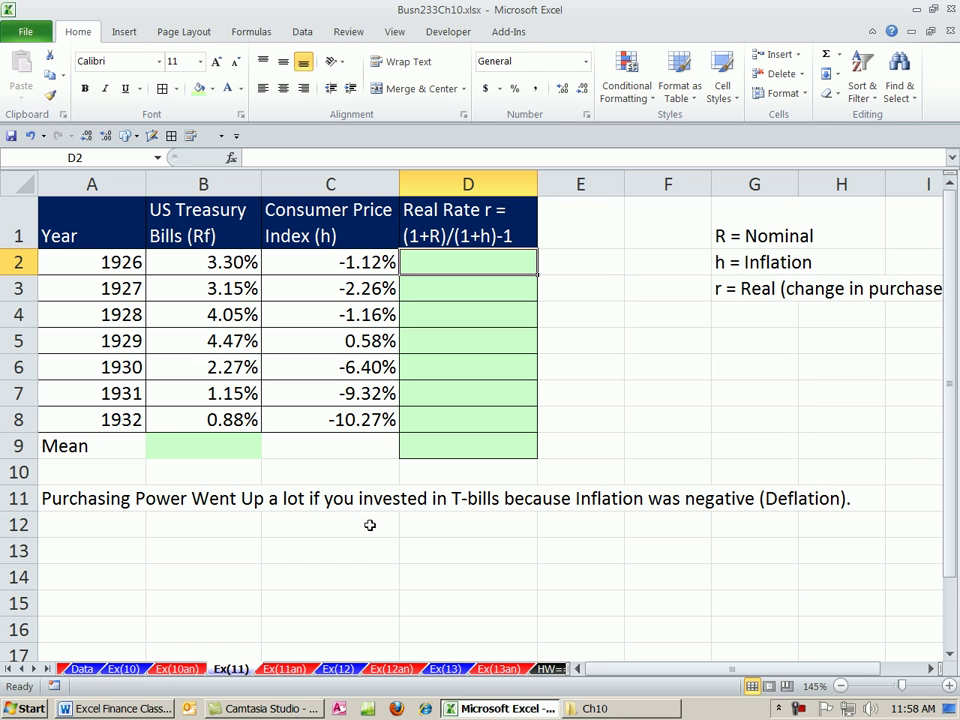
left_click_drag(189, 259, 186, 409)
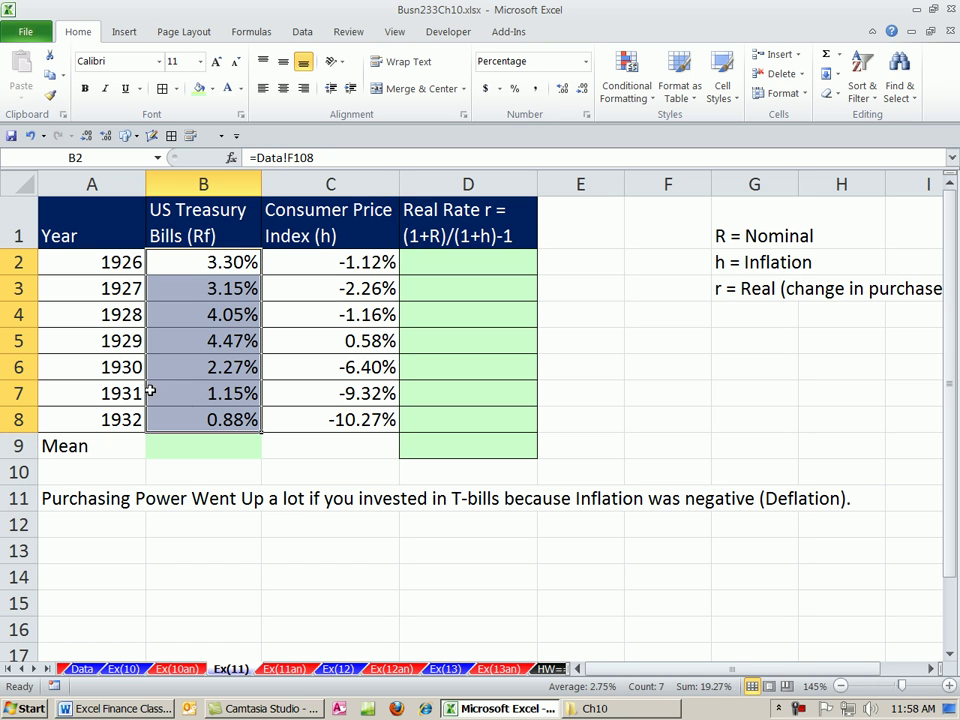
left_click_drag(155, 262, 206, 420)
Step: Build the 1926 real-rate formula =(1+B2)/(1+C2)-1 in D2
left_click(483, 271)
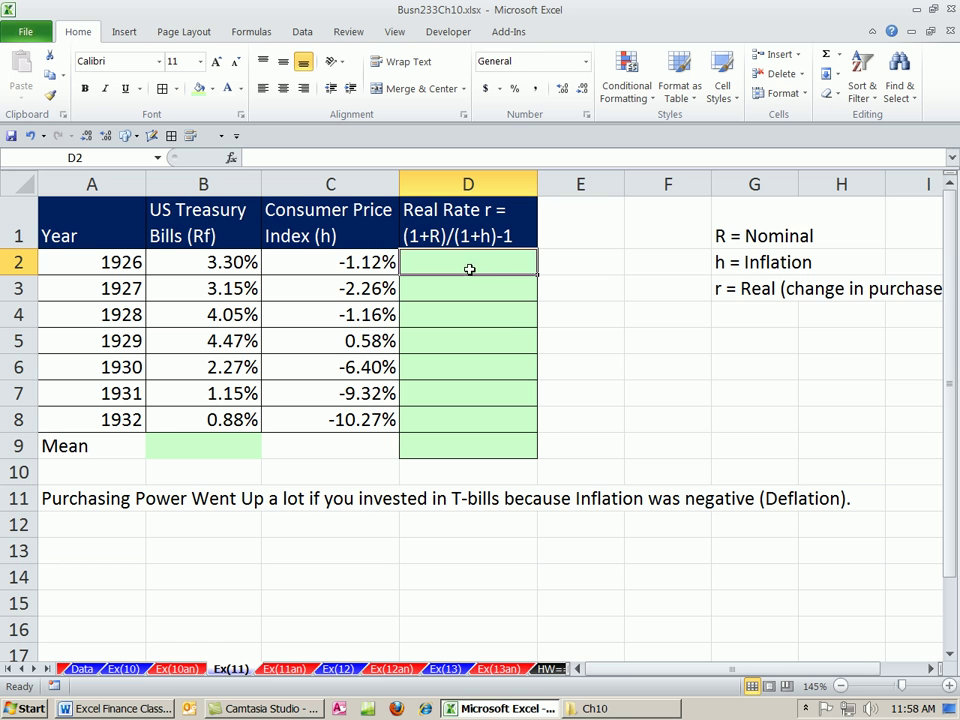
type("=")
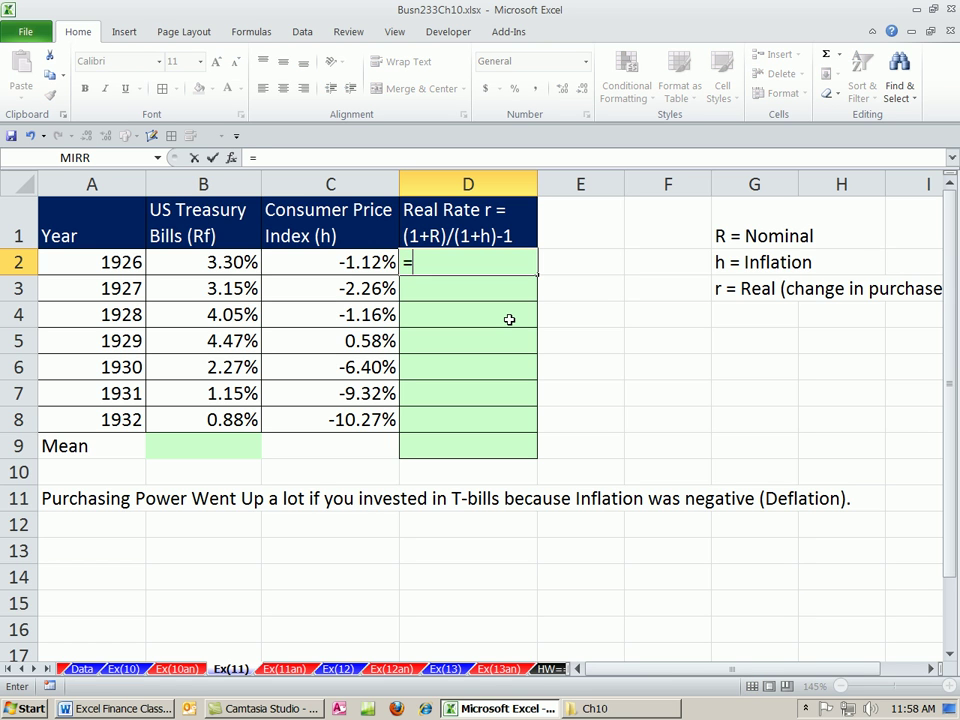
type("(1+")
left_click(225, 262)
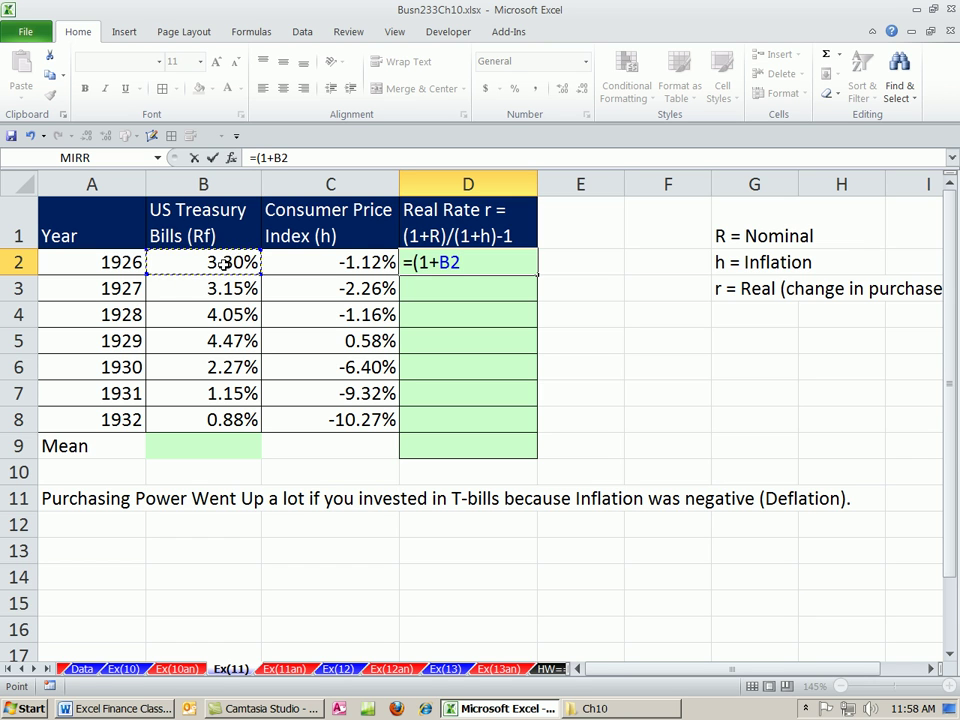
type(")/(1+")
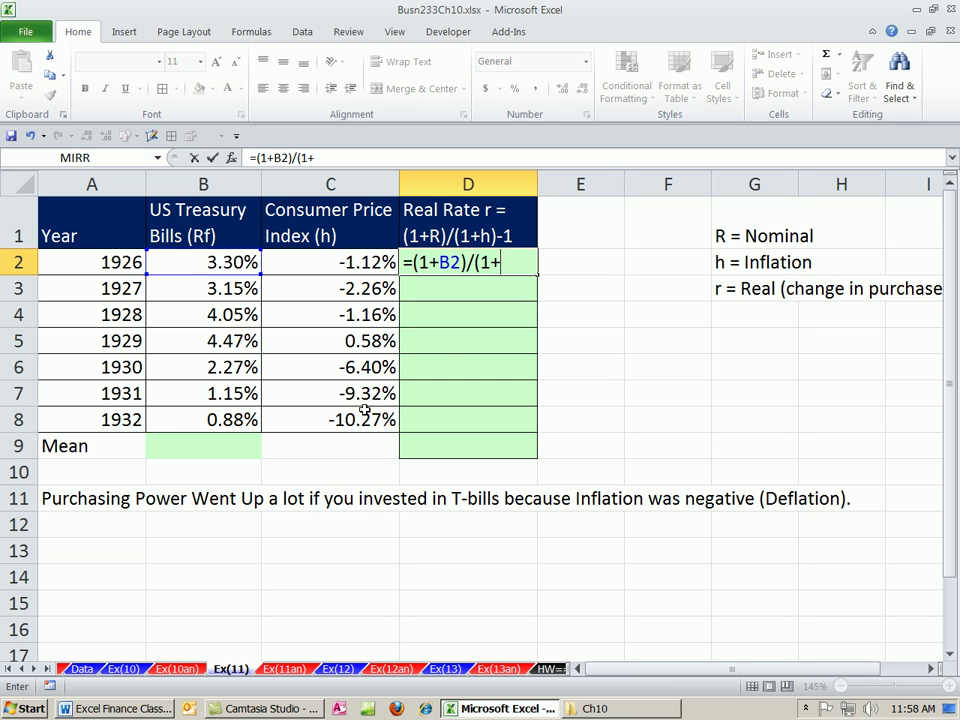
left_click(360, 263)
type(")-1")
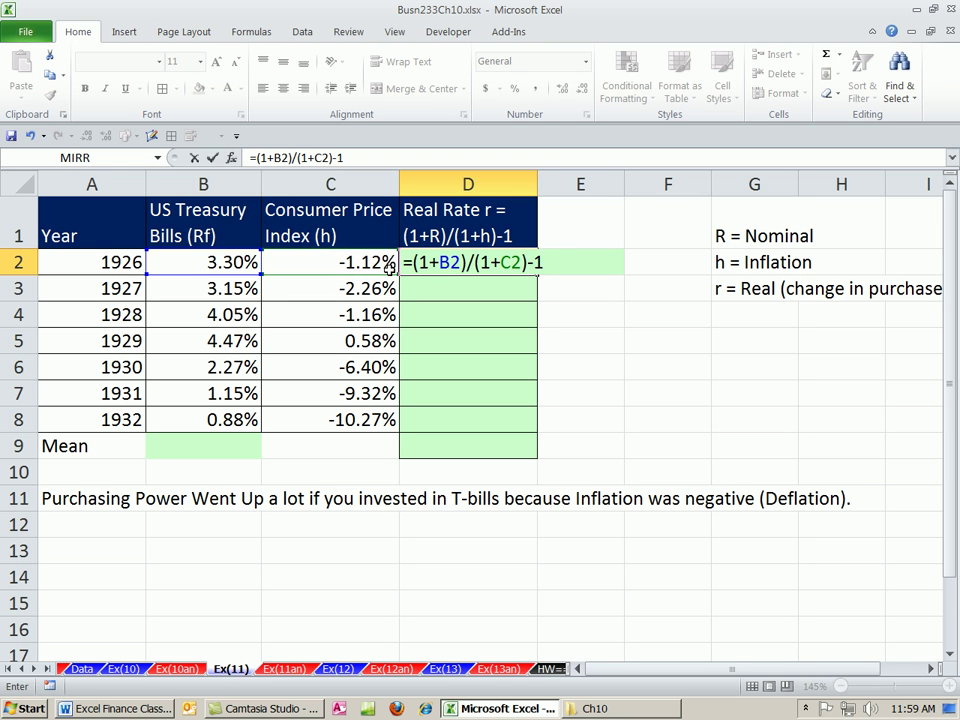
Step: Confirm 1+C2 evaluates to 0.9888, then enter the formula, giving 0.044700647
left_click_drag(481, 262, 521, 262)
key("F9")
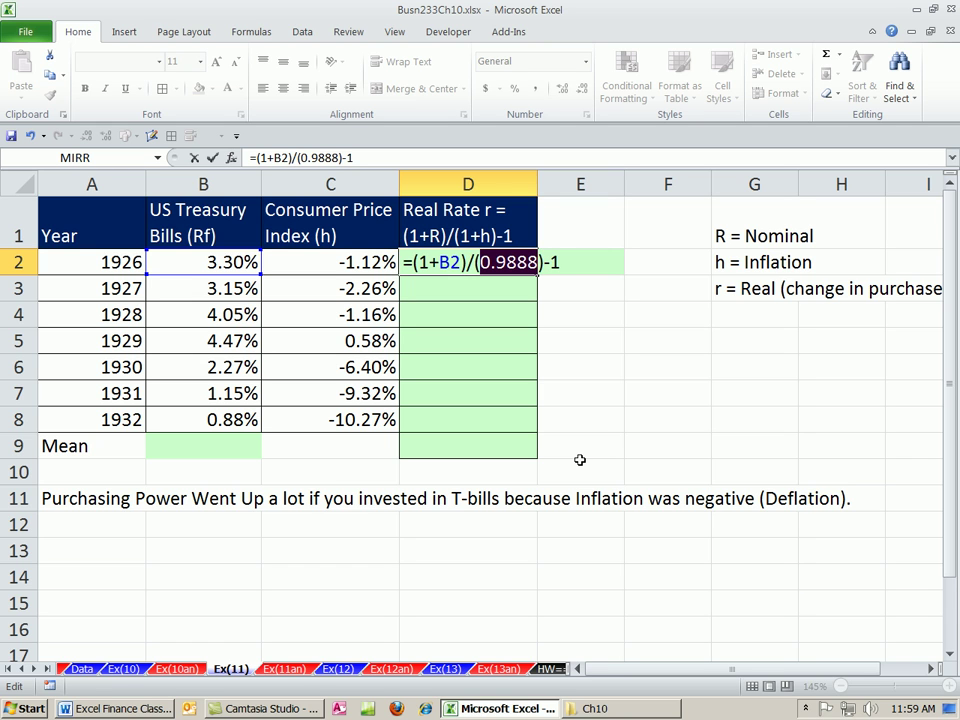
key("ctrl+z")
key("ctrl+Return")
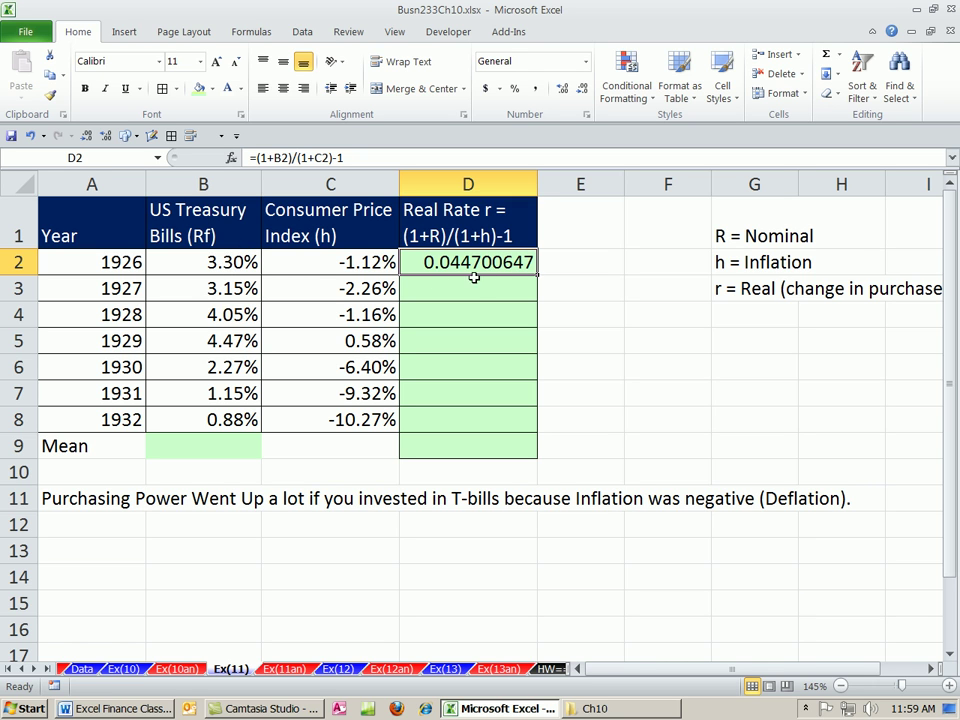
Step: Enter =2/.5 in F2 as a quick division example showing 4
left_click(614, 264)
left_click(645, 259)
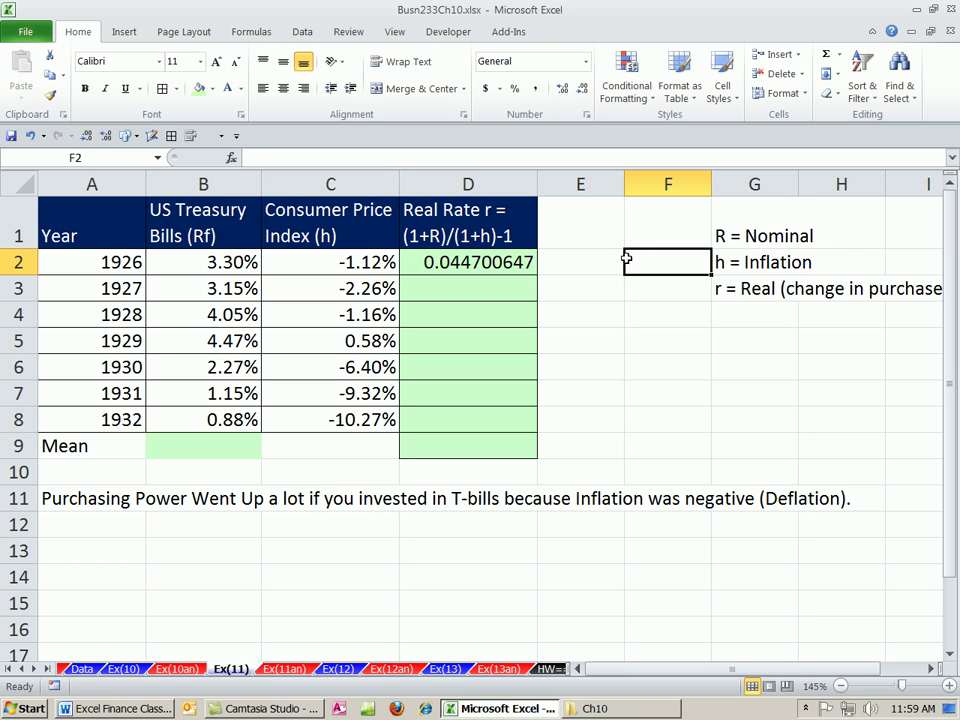
type("=2/")
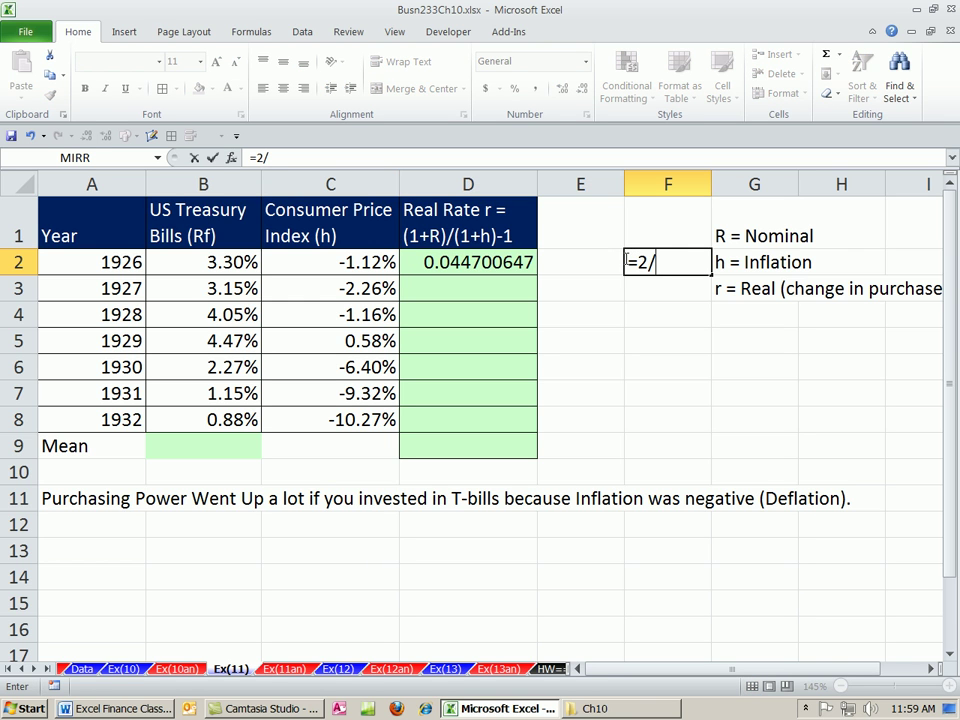
type(".5")
key("ctrl+Return")
Step: Review the formulas in F2 and D2, leaving both unchanged
double_click(698, 261)
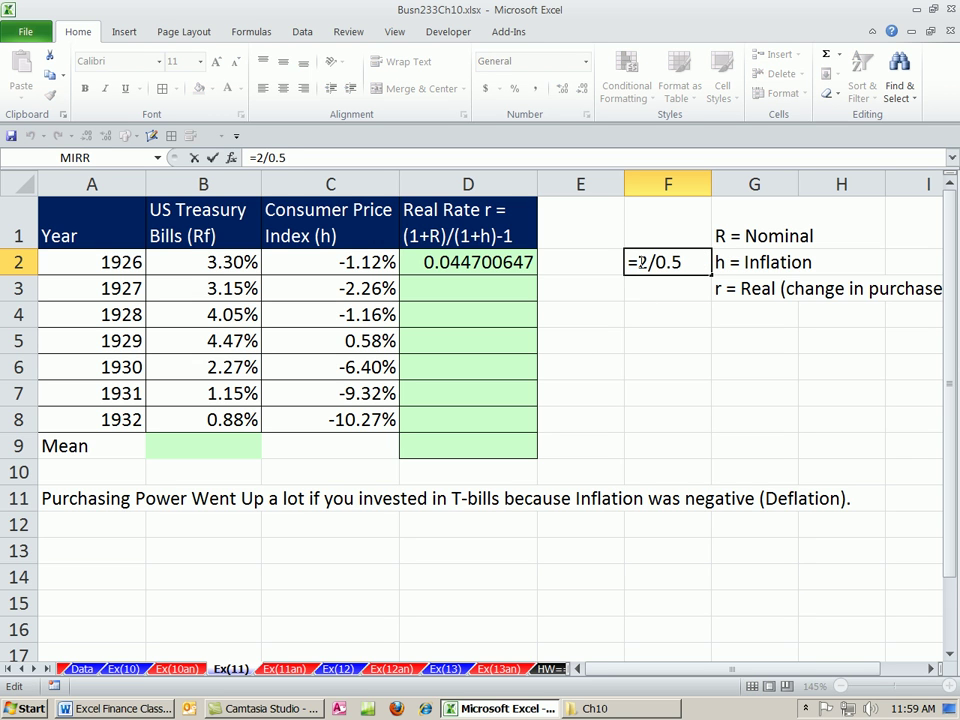
key("ctrl+Return")
double_click(483, 265)
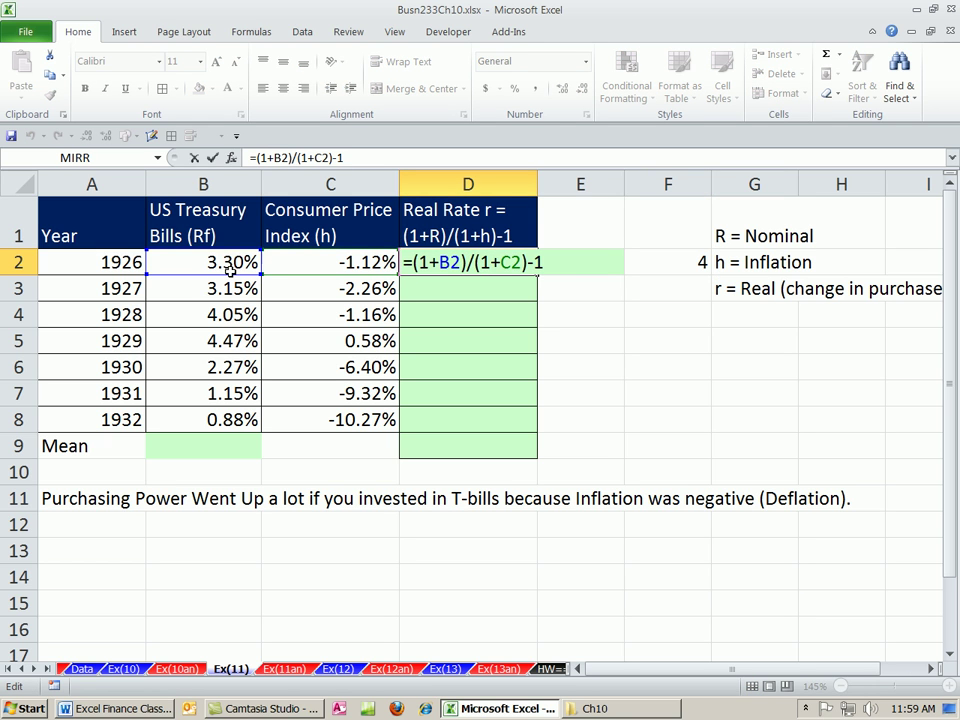
key("ctrl+Return")
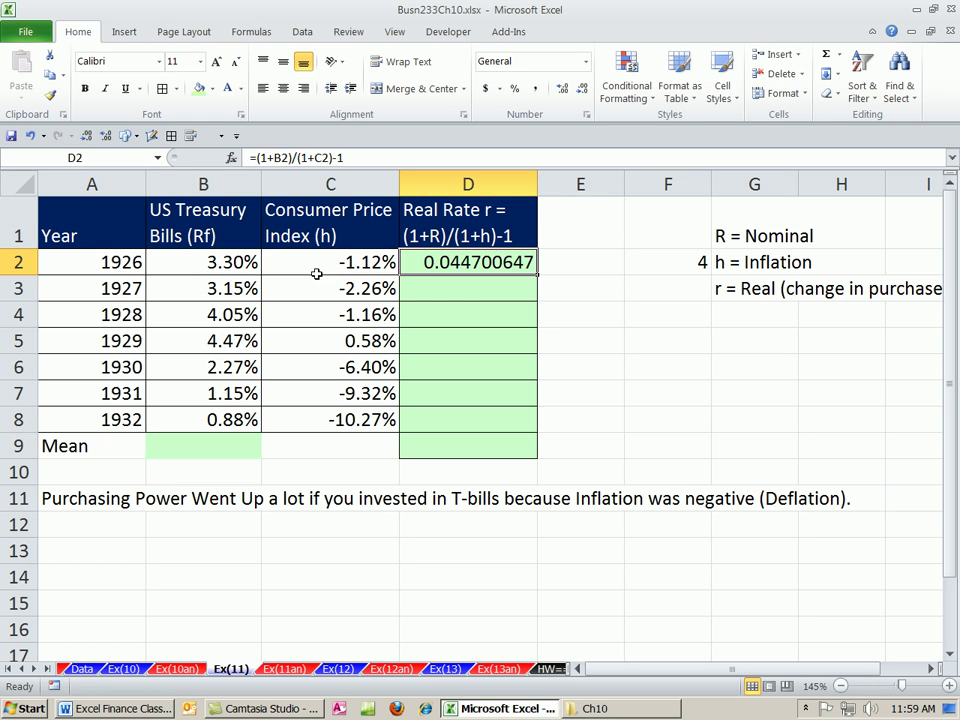
Step: Fill the real-rate formula down to 1932 and average B2:B8 in B9, giving 2.75%
left_click_drag(537, 274, 542, 435)
left_click(209, 450)
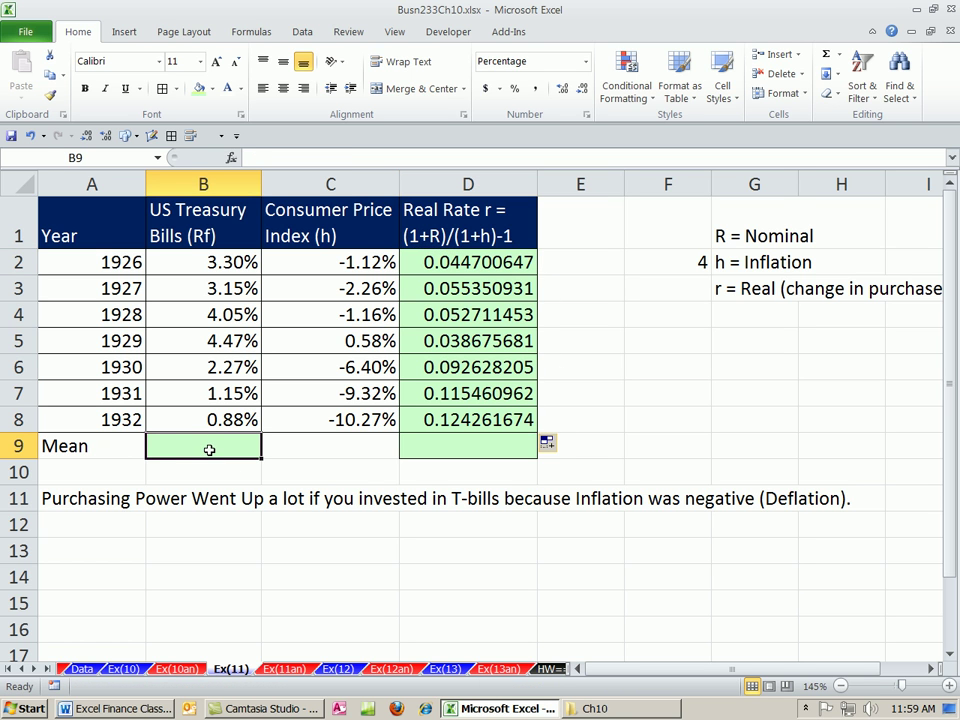
type("=ave")
key("Down")
key("Tab")
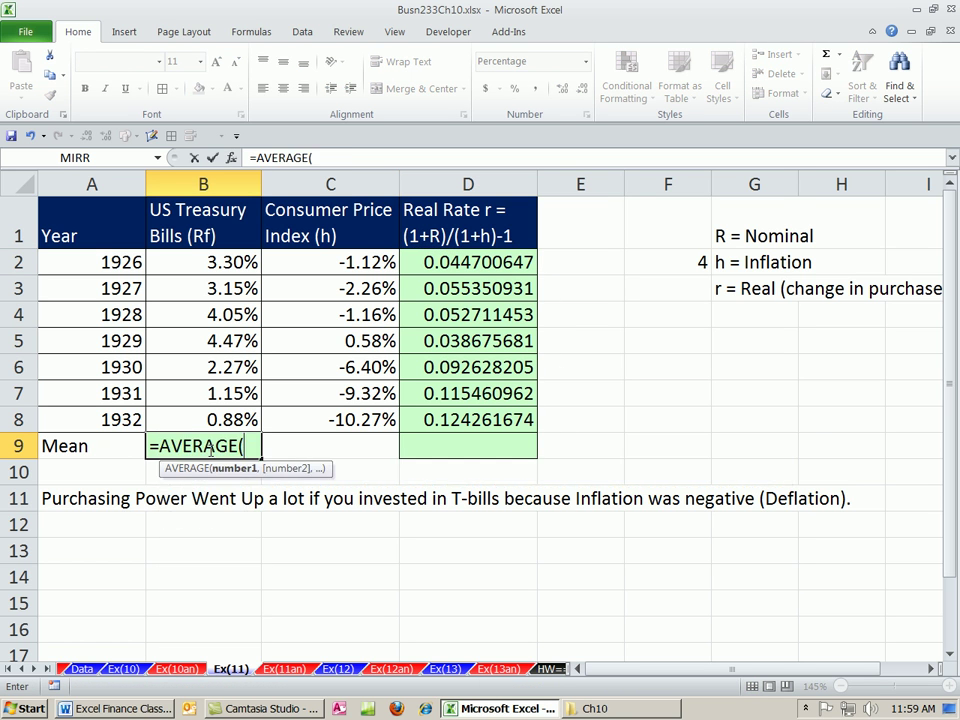
left_click_drag(176, 264, 203, 418)
key("ctrl+Return")
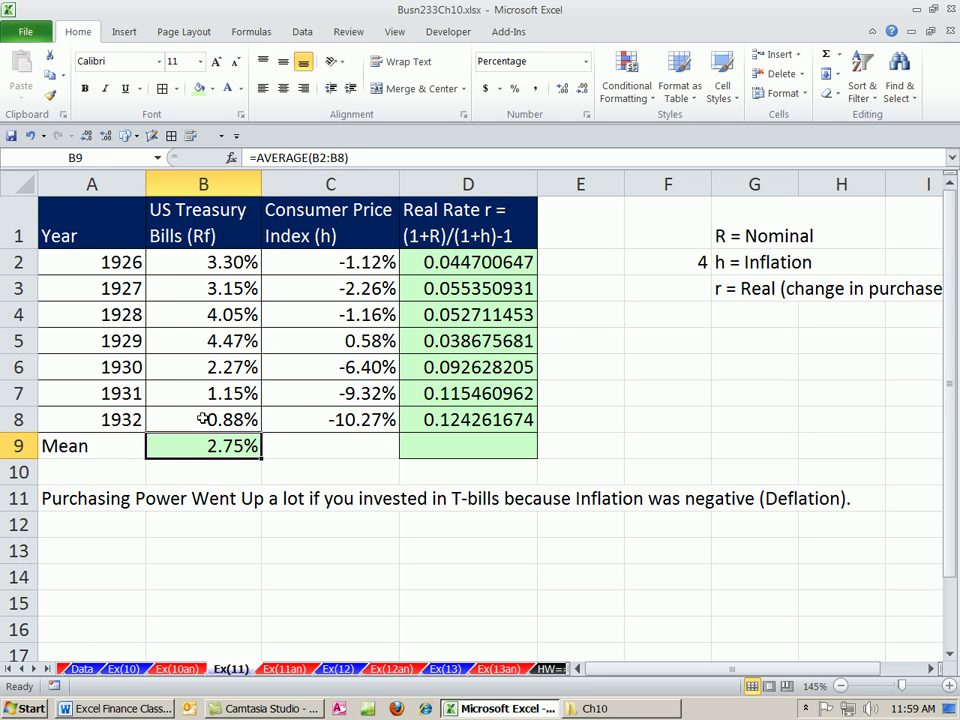
Step: Enter =AVERAGE(D2:D8) in D9, giving a mean real rate of 0.074827079
left_click(510, 452)
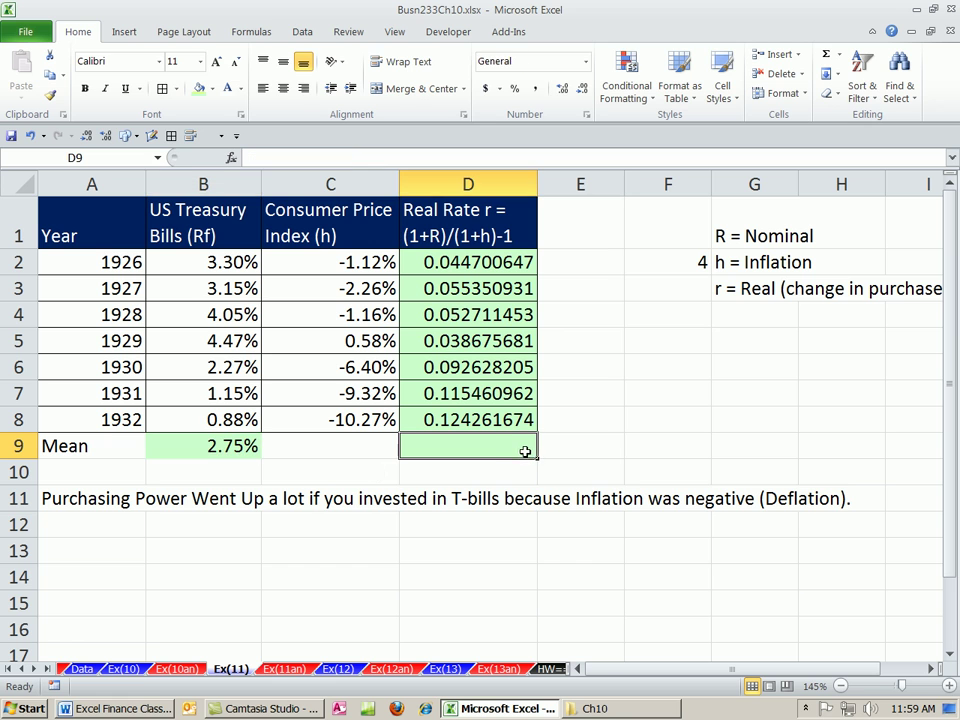
type("=ave")
key("Down")
key("Tab")
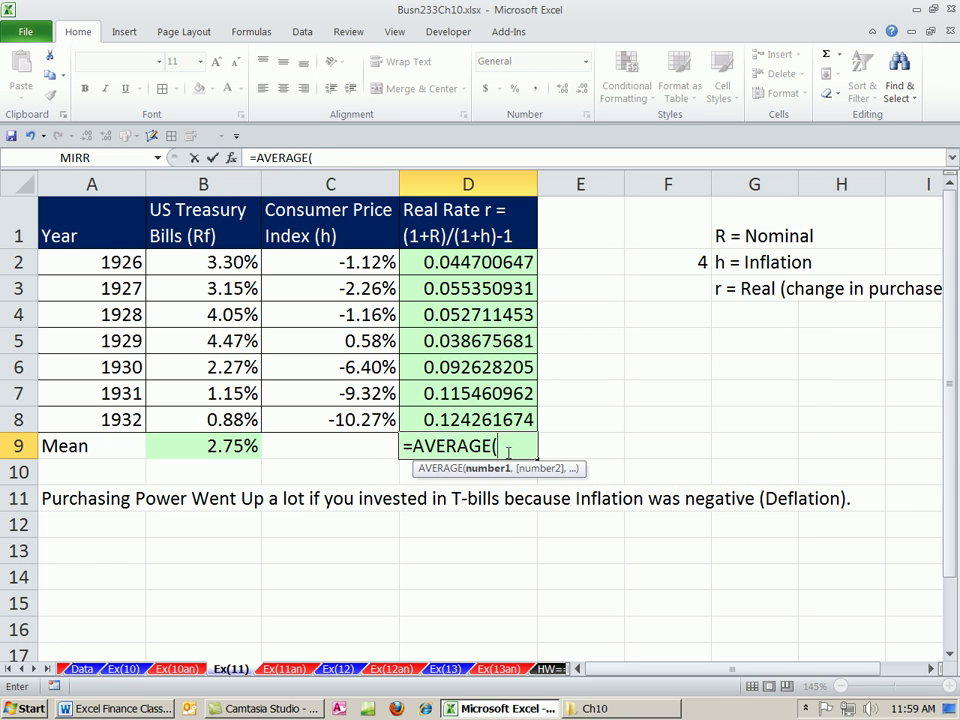
left_click_drag(459, 270, 471, 413)
key("ctrl+Return")
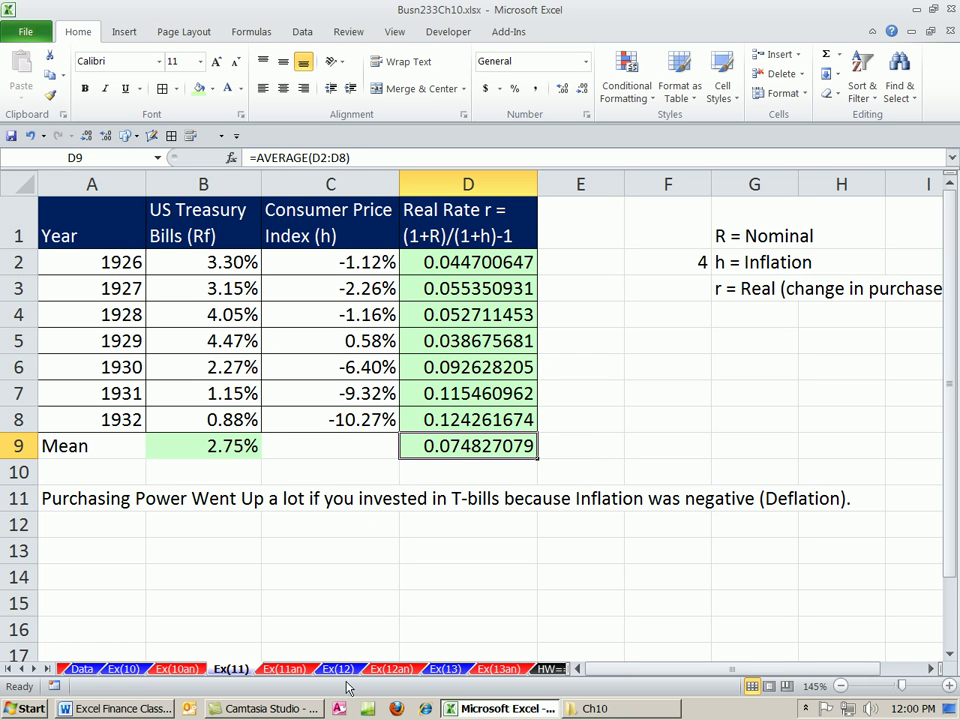
Step: On sheet Ex(12), enter =(1+B2)/(1+C2)-1 in D2 for a 1973 real return of -0.013062276
key("ctrl+Page_Down")
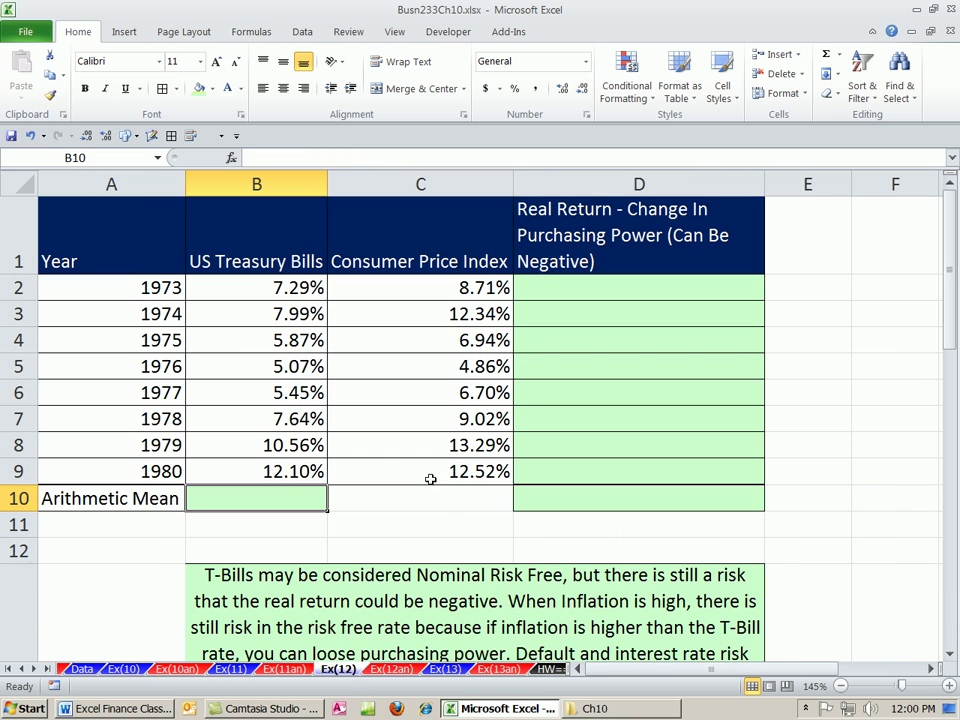
left_click(405, 320)
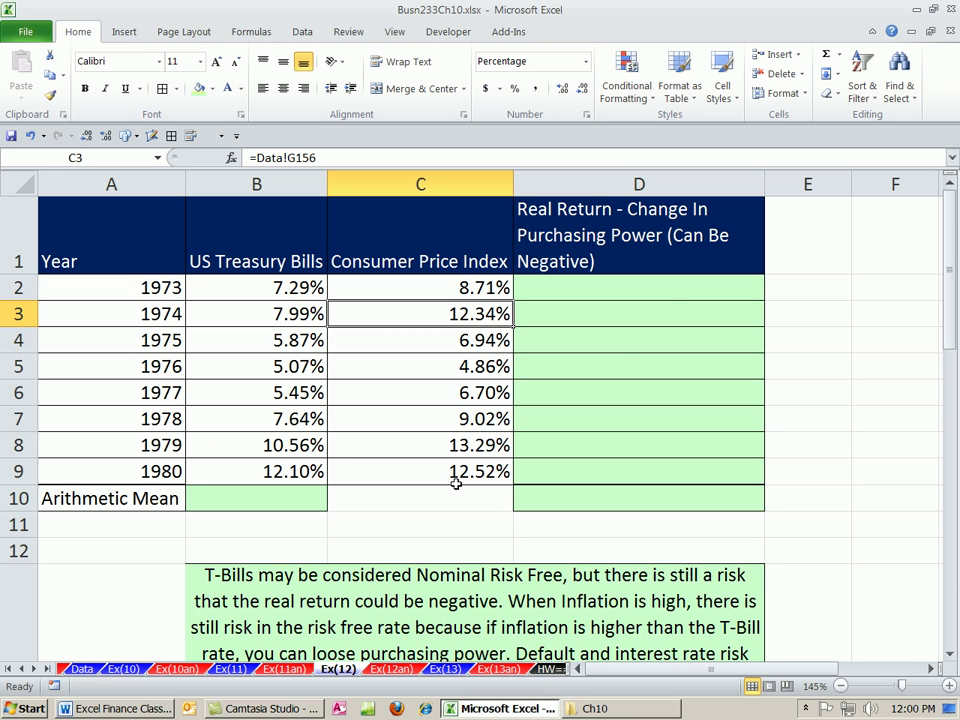
left_click(660, 297)
type("=")
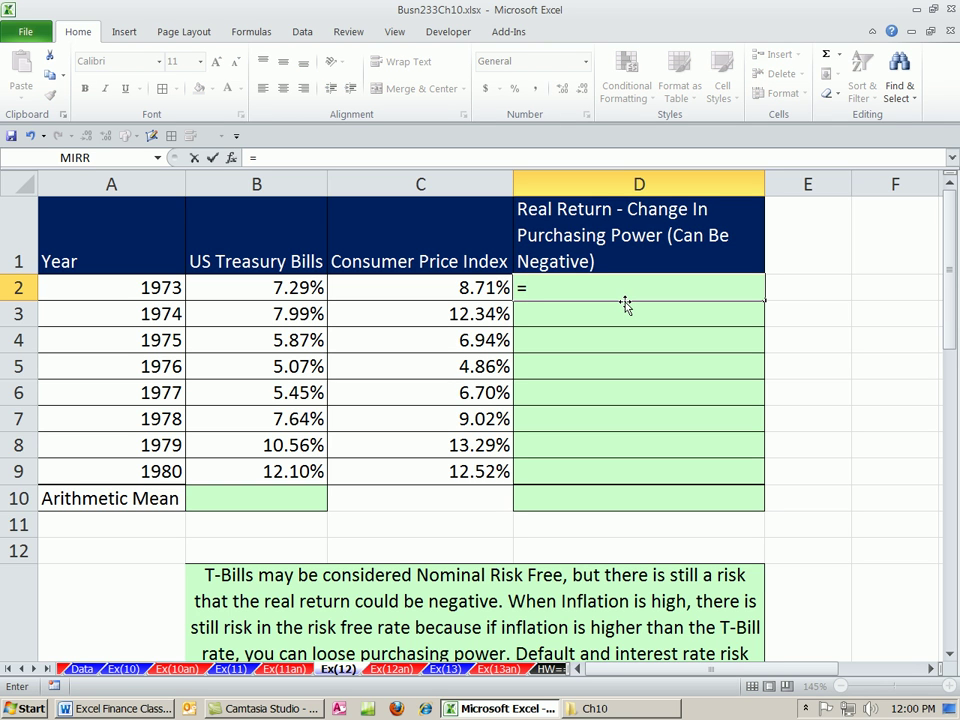
type("(1+")
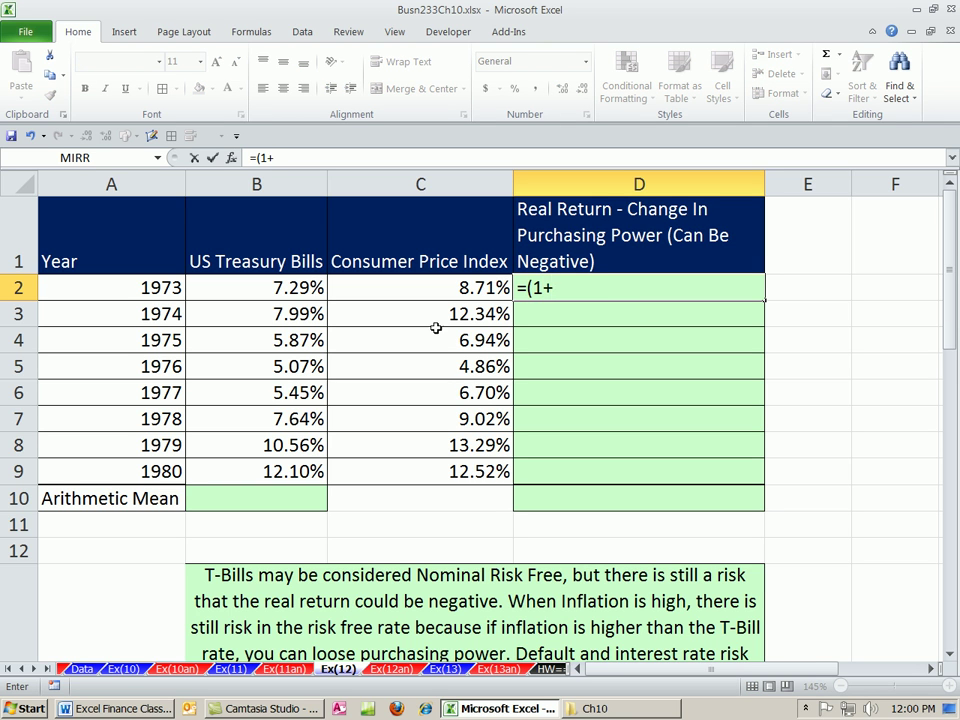
left_click(287, 285)
type(")/")
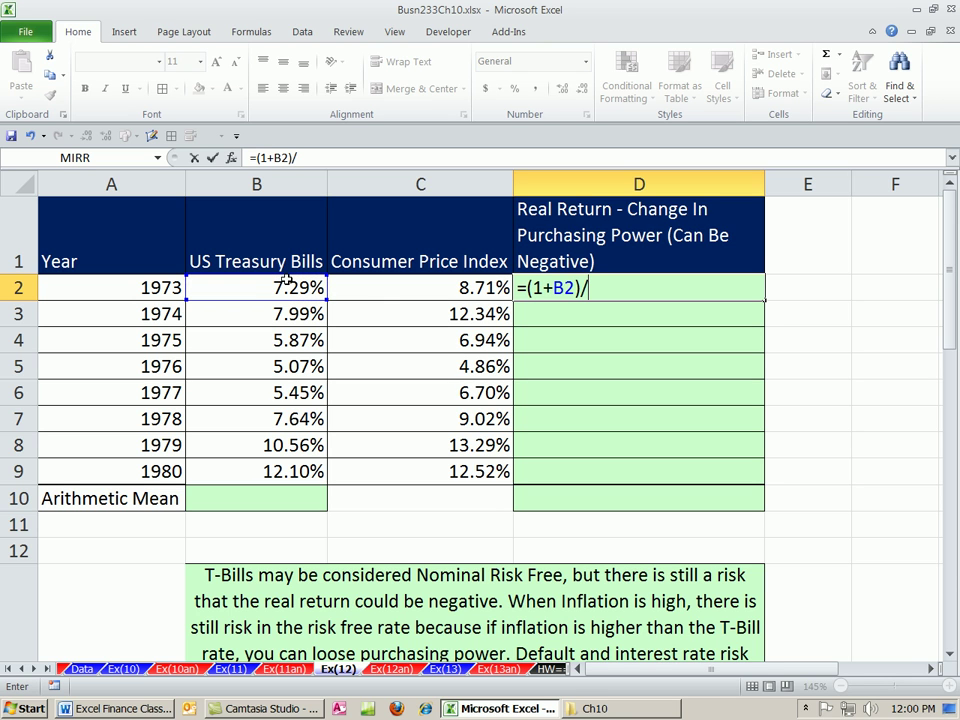
type("(1+")
left_click(417, 297)
type(")-1")
key("ctrl+Return")
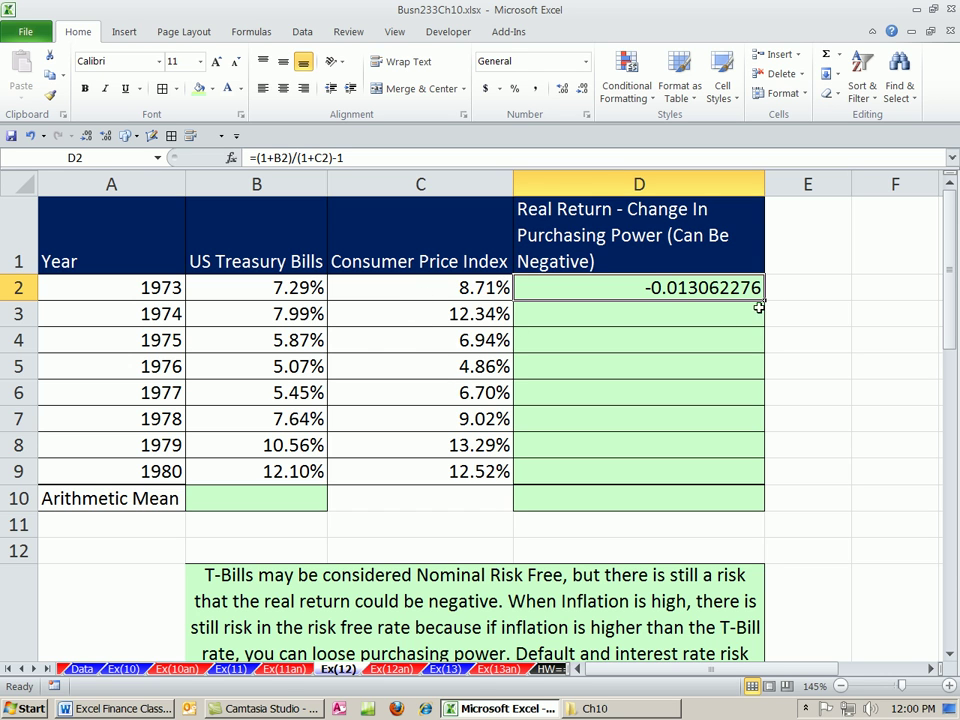
Step: Fill the real-return formula through 1980 and average B2:B9 in B10, giving 7.75%
left_click_drag(764, 300, 774, 484)
left_click(826, 512)
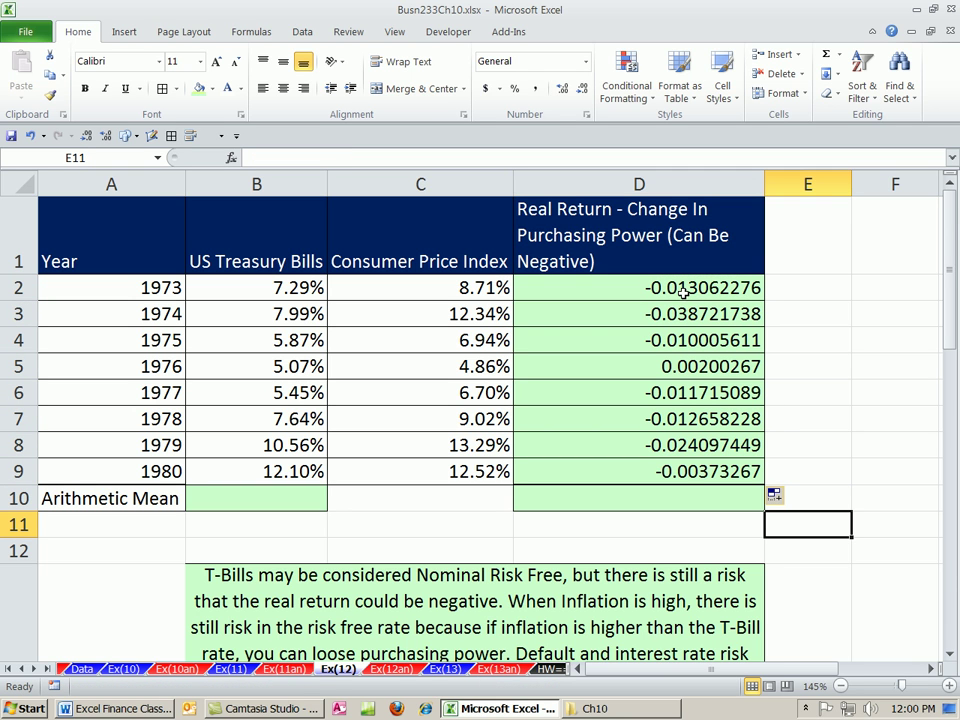
left_click(320, 496)
type("=aver")
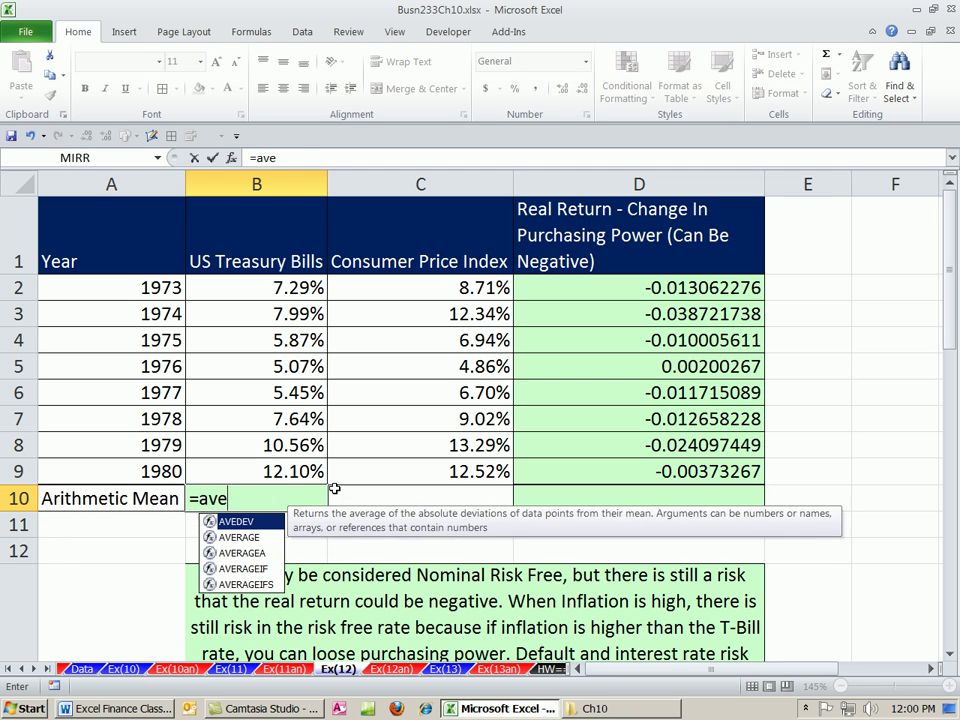
key("Tab")
left_click_drag(300, 474, 303, 285)
key("Return")
Step: Enter =AVERAGE(D2:D9) in D10, giving a mean real return of -1.40%
left_click(669, 490)
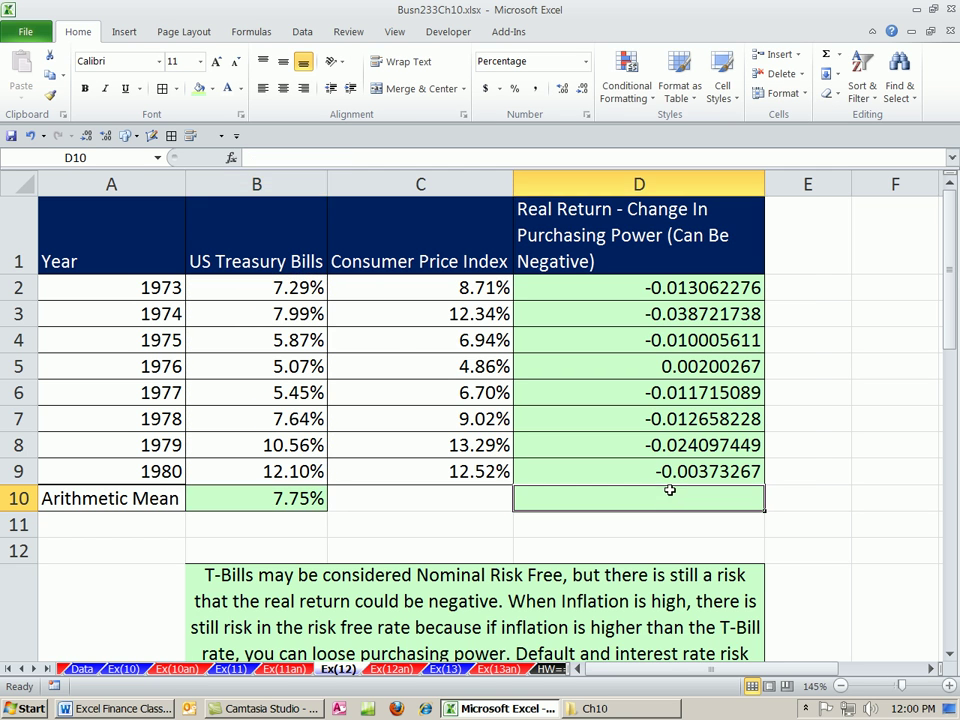
type("=ave")
key("Tab")
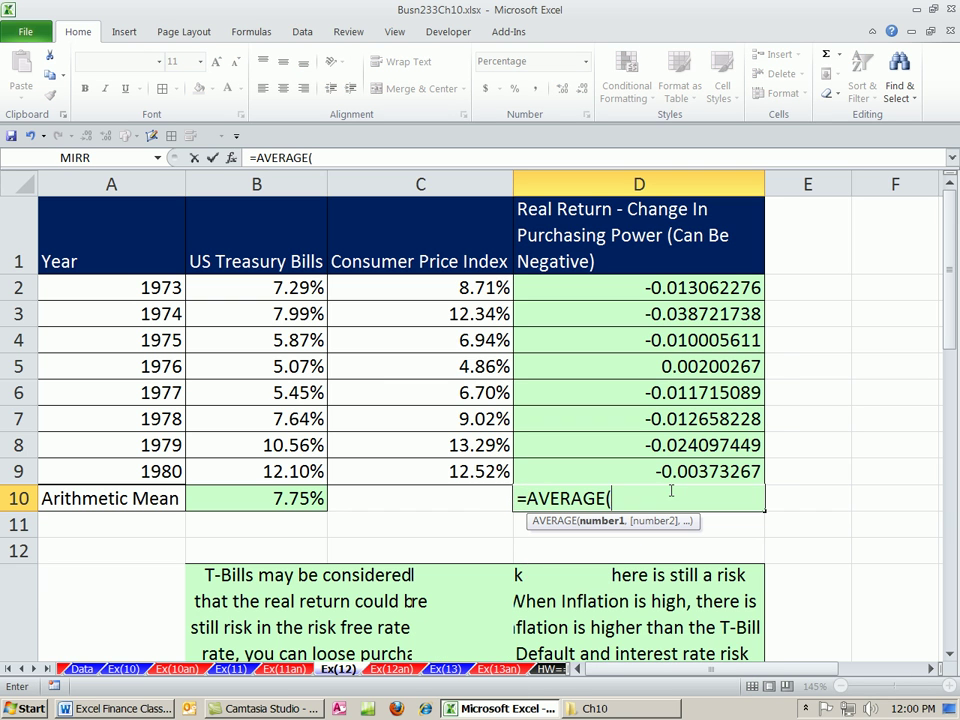
left_click_drag(676, 288, 675, 471)
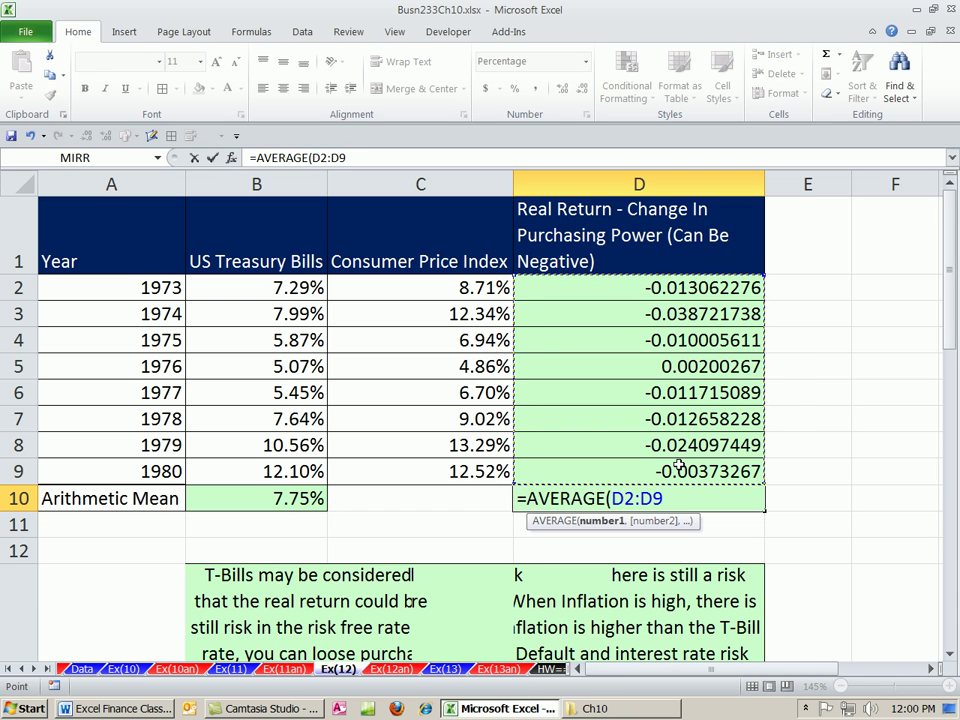
key("ctrl+Return")
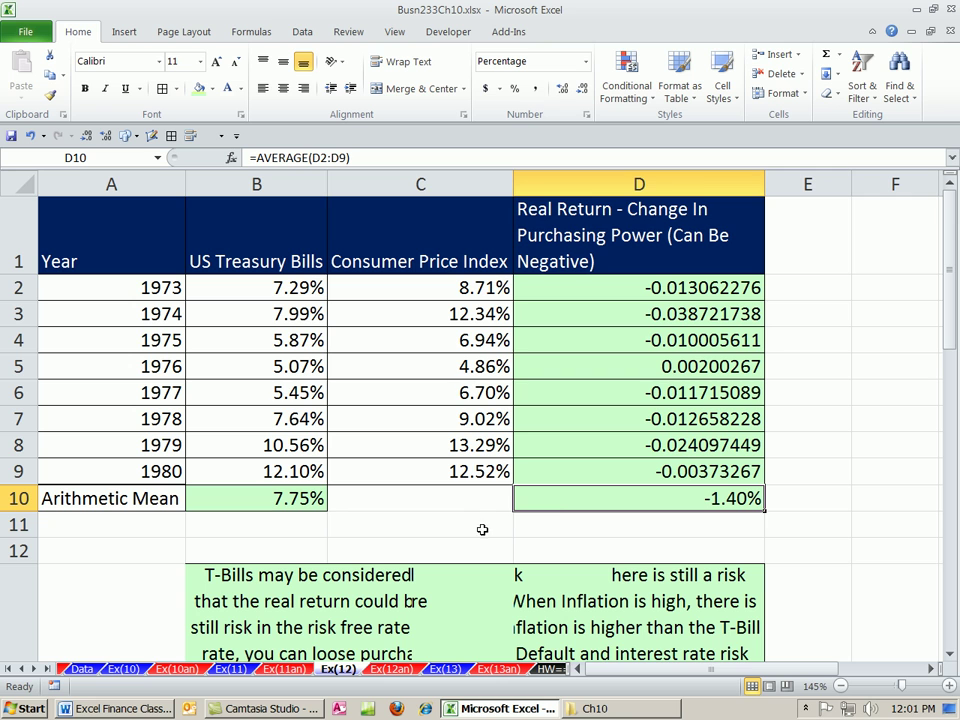
Step: Compare the B2:B9 status-bar average with the means, check D10's formula, and return to Ex(11)
left_click_drag(300, 285, 311, 465)
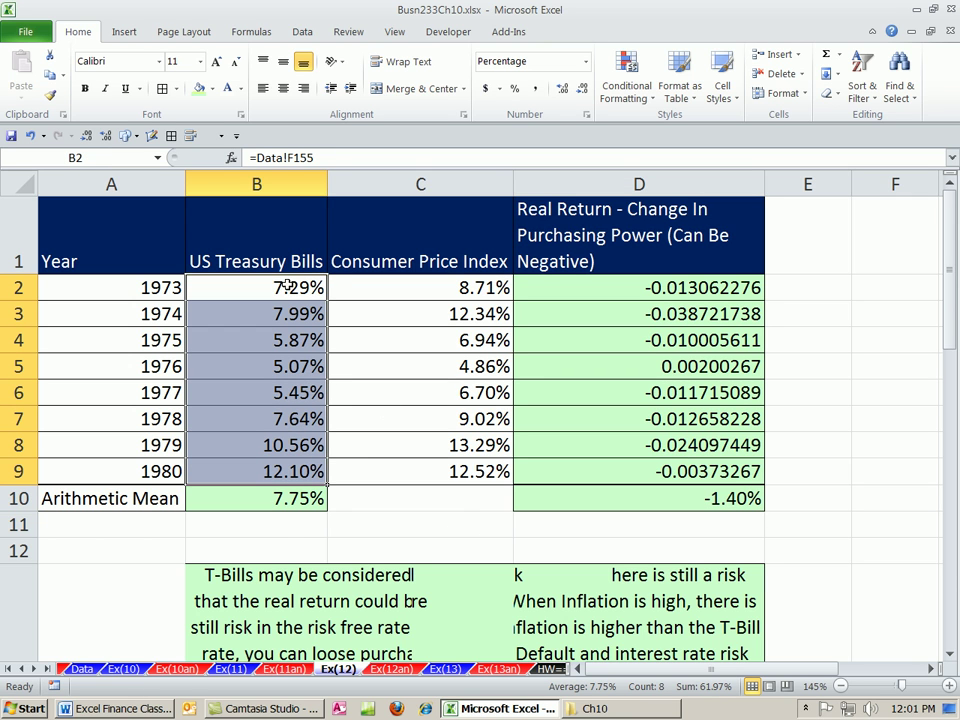
left_click_drag(258, 295, 251, 476)
left_click(803, 529)
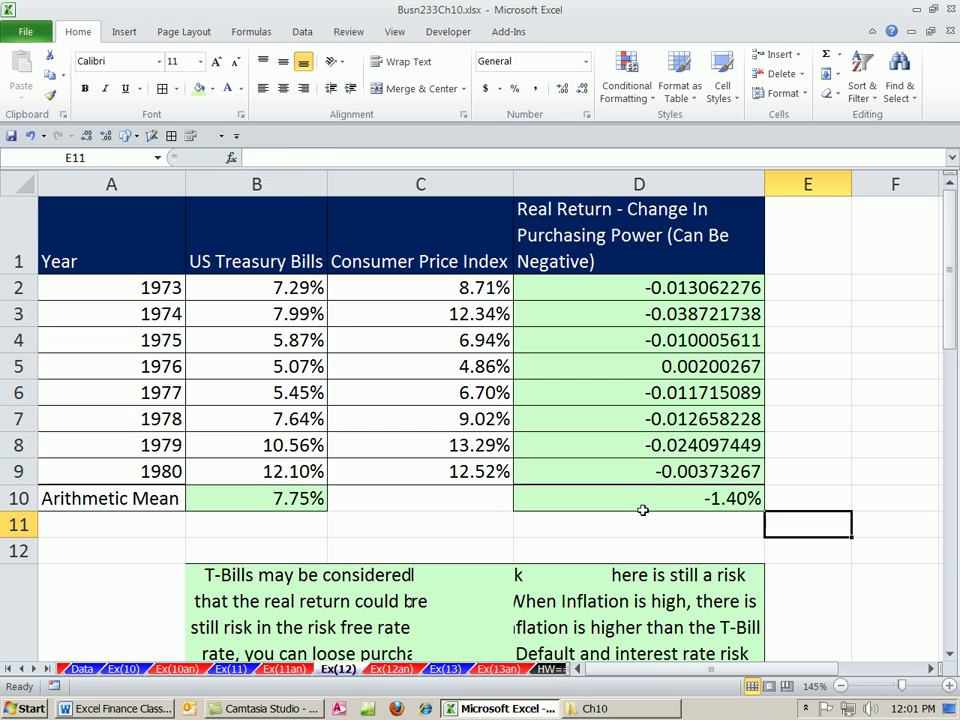
left_click(649, 500)
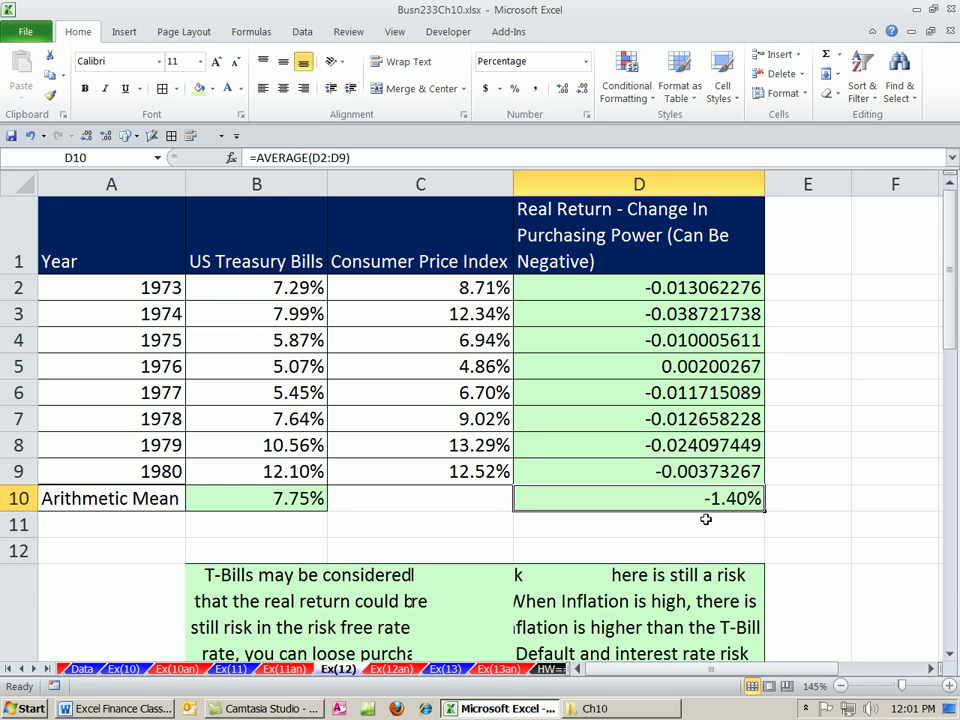
key("ctrl+Page_Up")
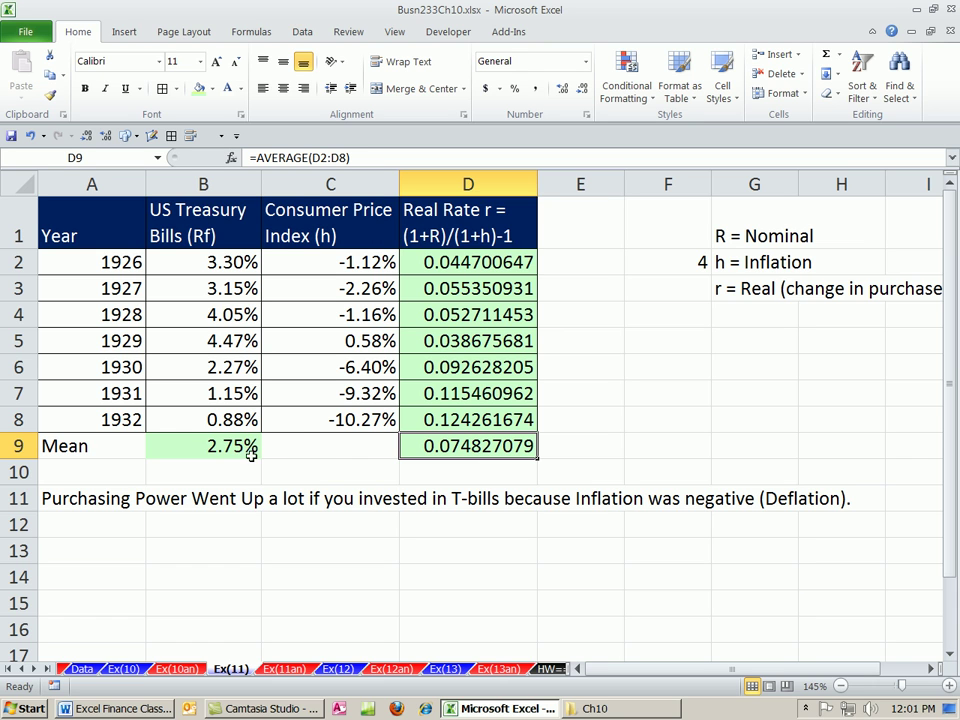